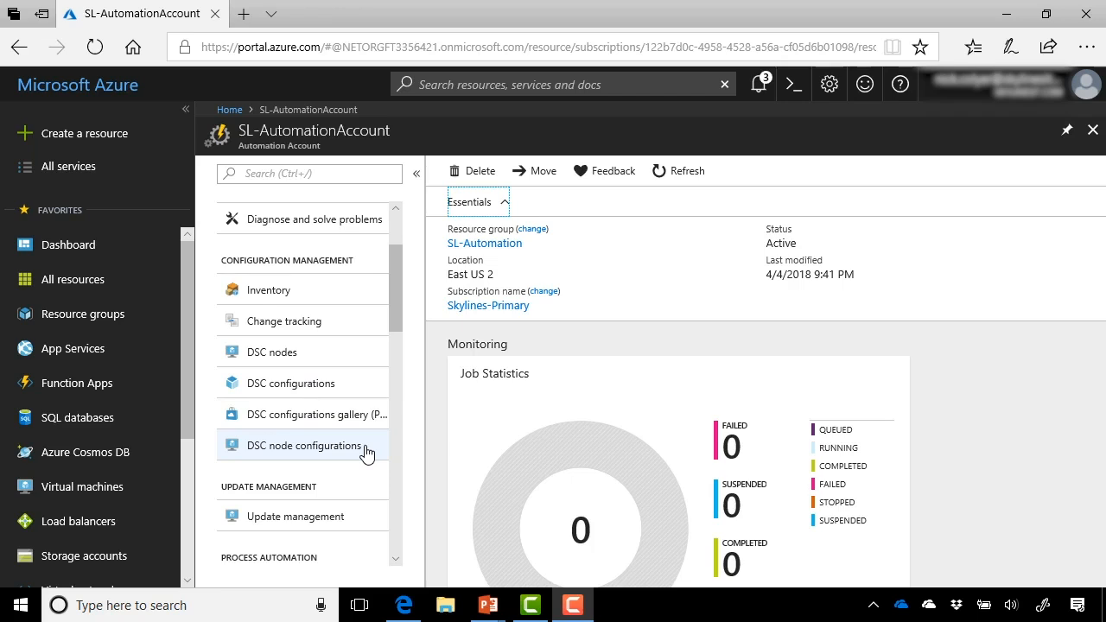
Start adding a new DSC configuration to SL-AutomationAccount and browse for its configuration file
left_click(357, 394)
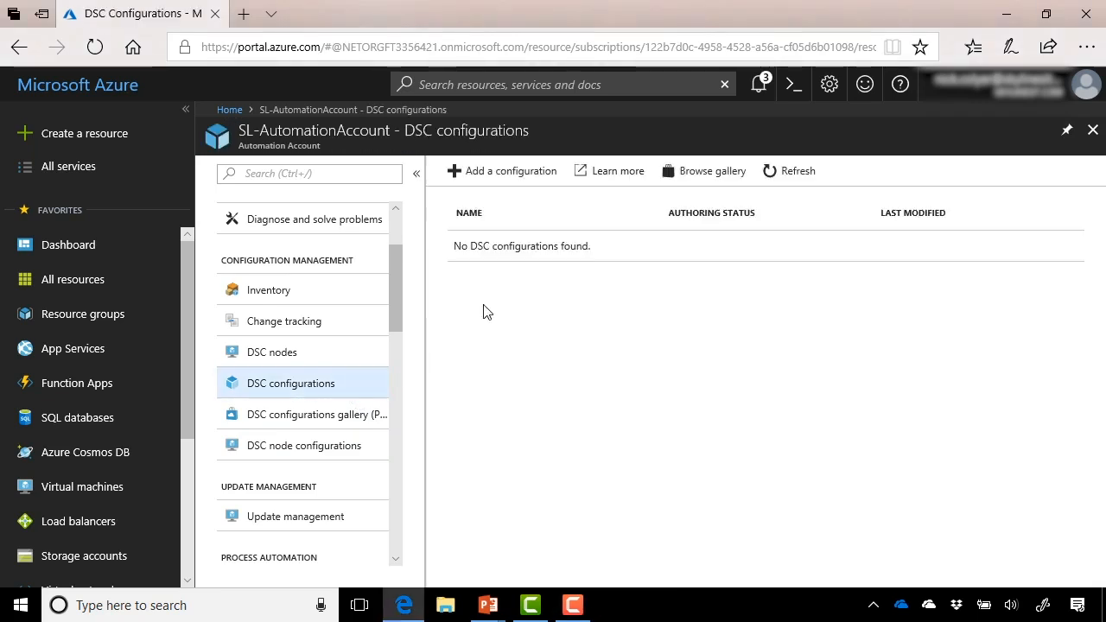
left_click(510, 181)
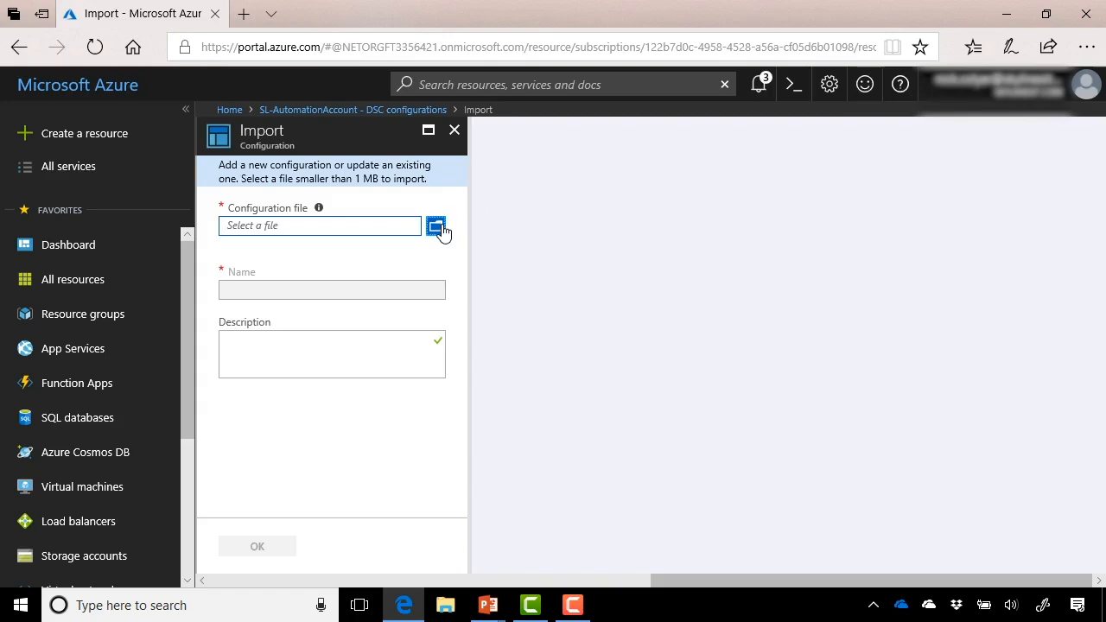
left_click(437, 227)
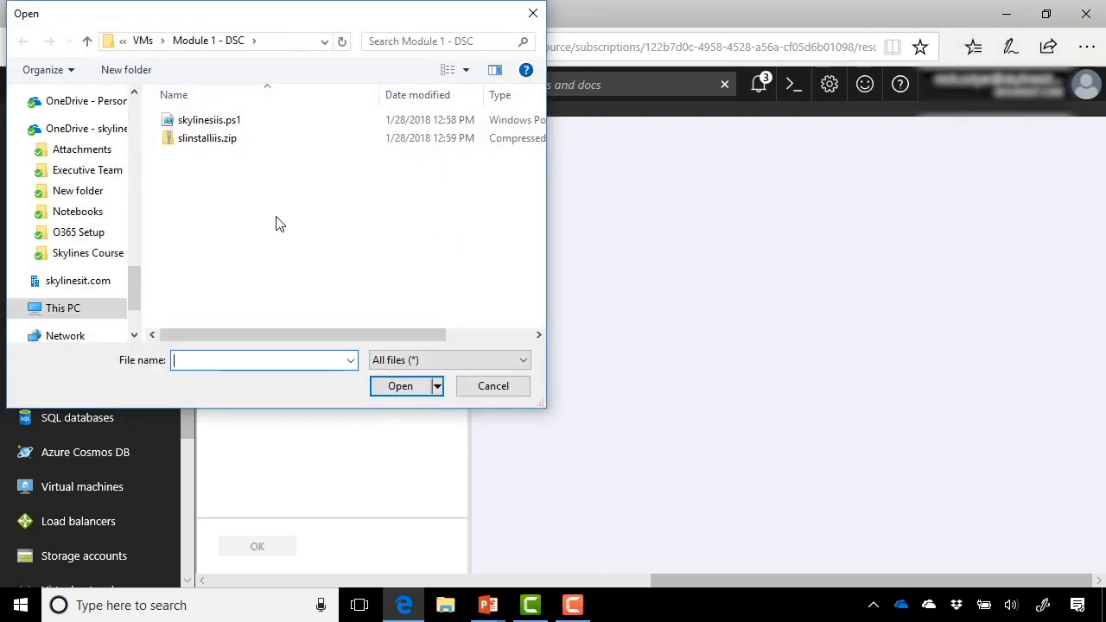
Open skylinesiis.ps1 from the Module 1 - DSC folder for editing in PowerShell ISE and review its IIS and ASP.NET feature definitions
right_click(222, 126)
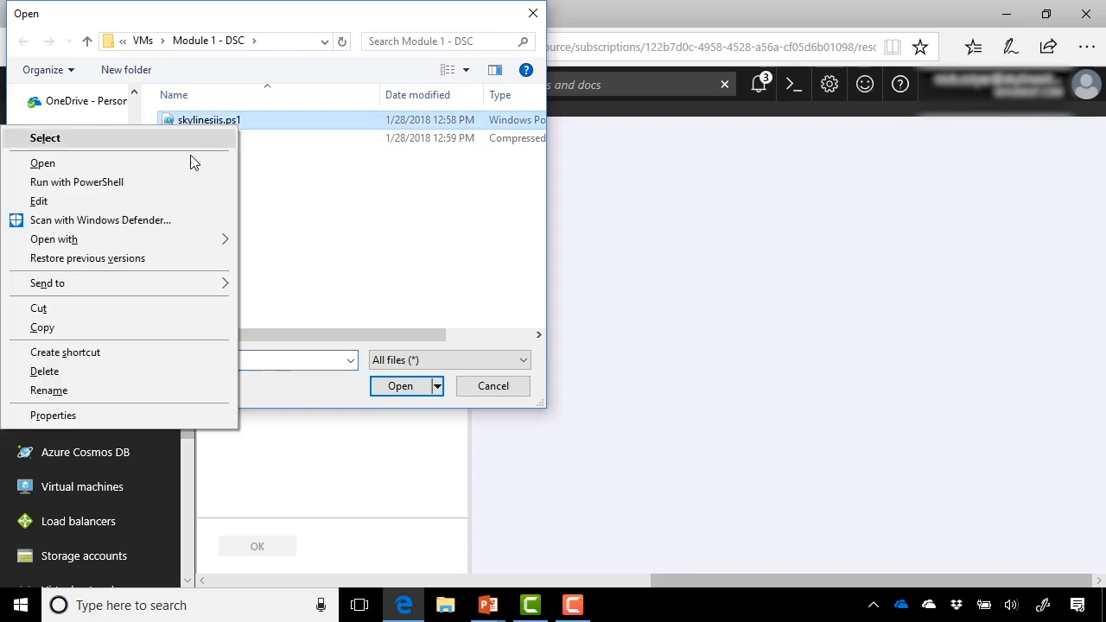
left_click(168, 198)
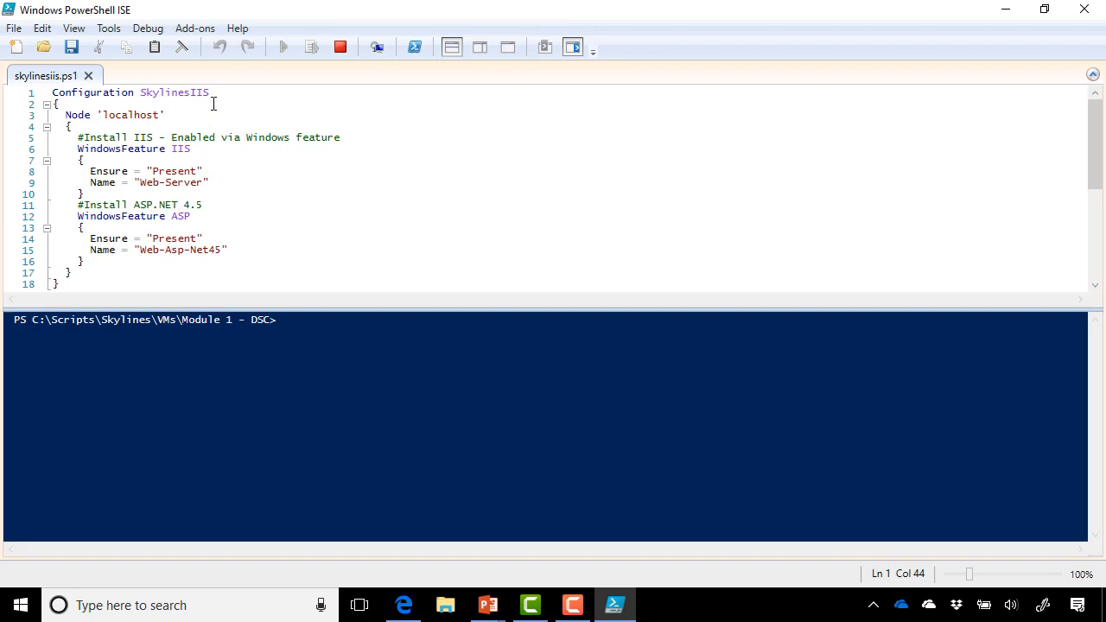
left_click(191, 119)
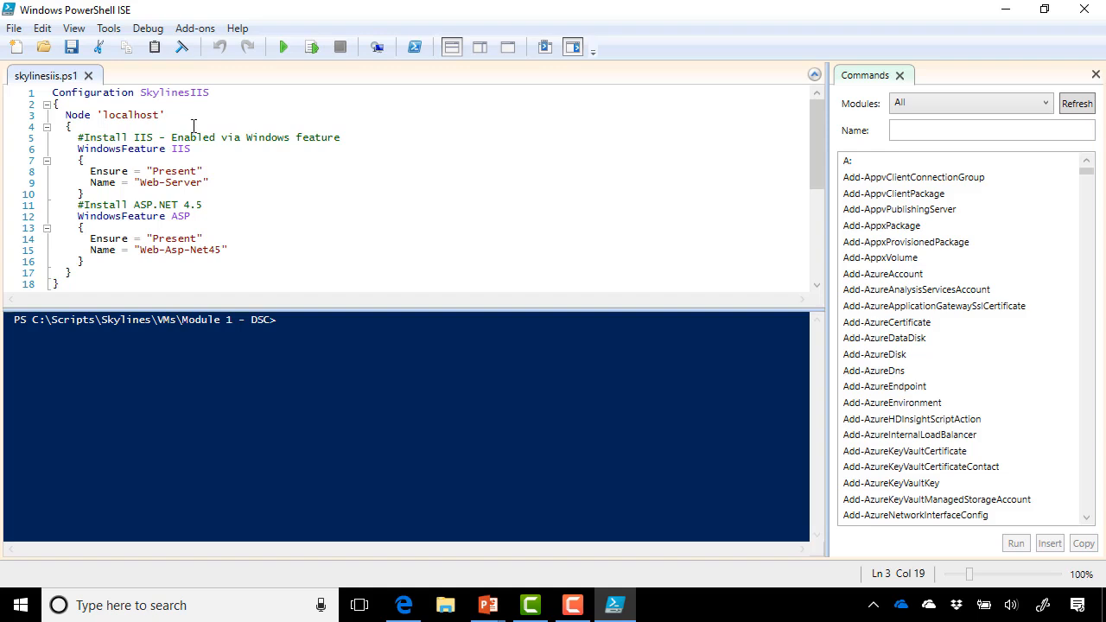
left_click(215, 150)
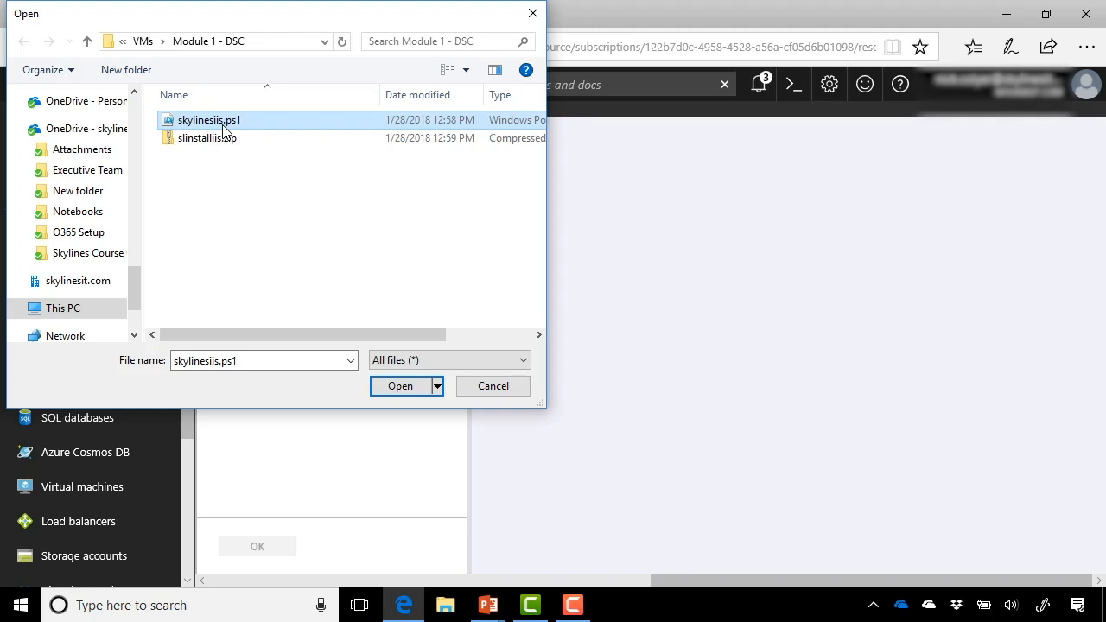
Import skylinesiis.ps1 as a DSC configuration, keeping the name skylinesiis
double_click(223, 128)
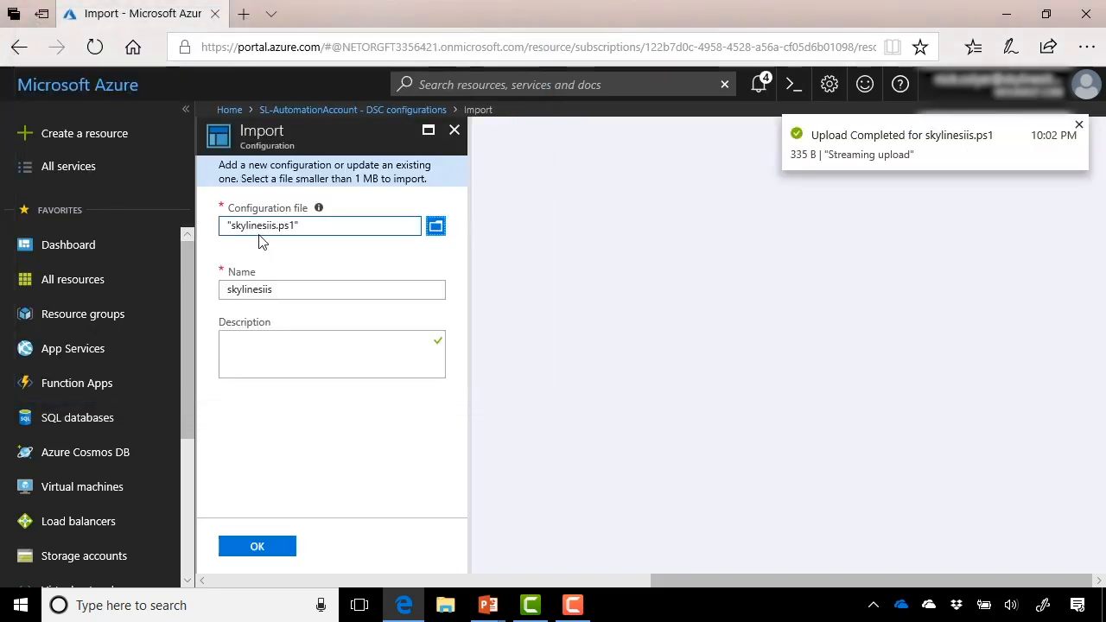
left_click(293, 292)
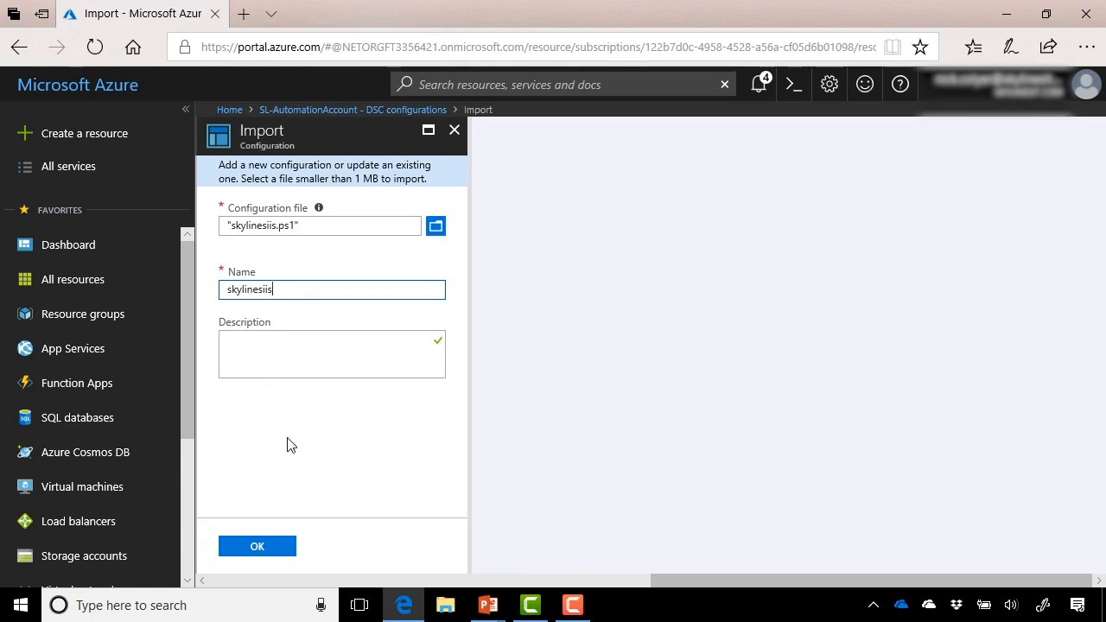
left_click(275, 547)
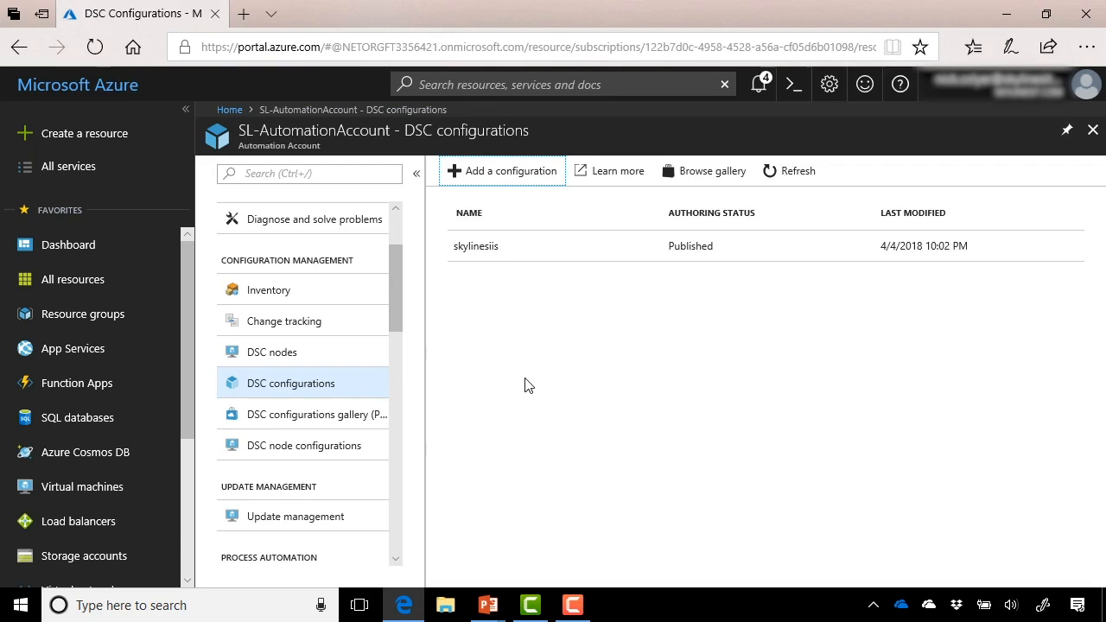
Compile the skylinesiis configuration to the Azure Automation DSC pull server and close its details
left_click(520, 262)
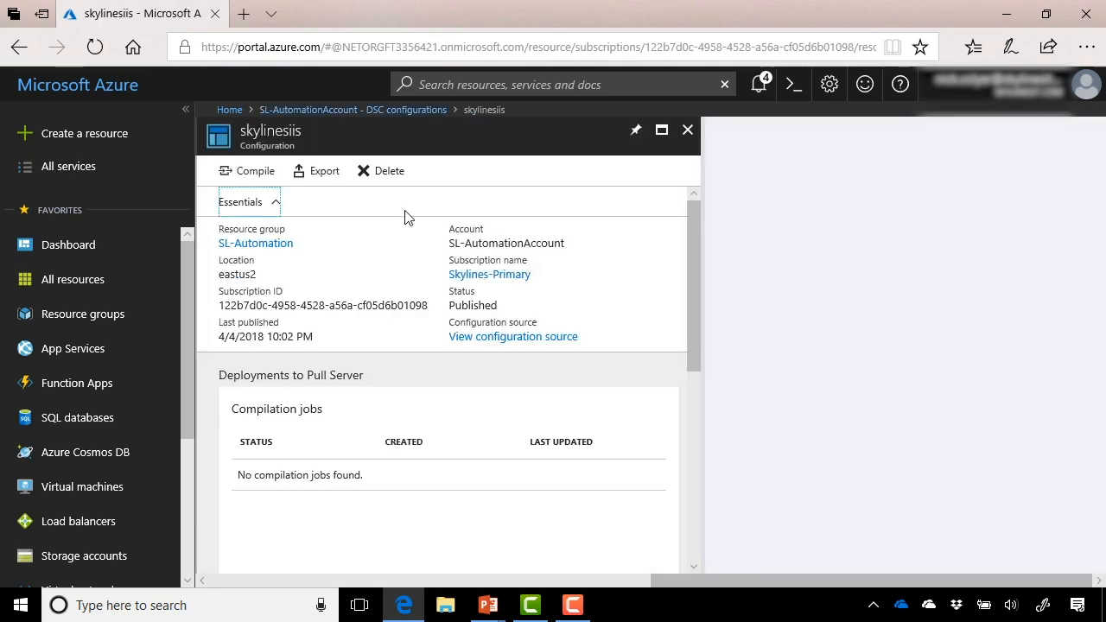
left_click(265, 187)
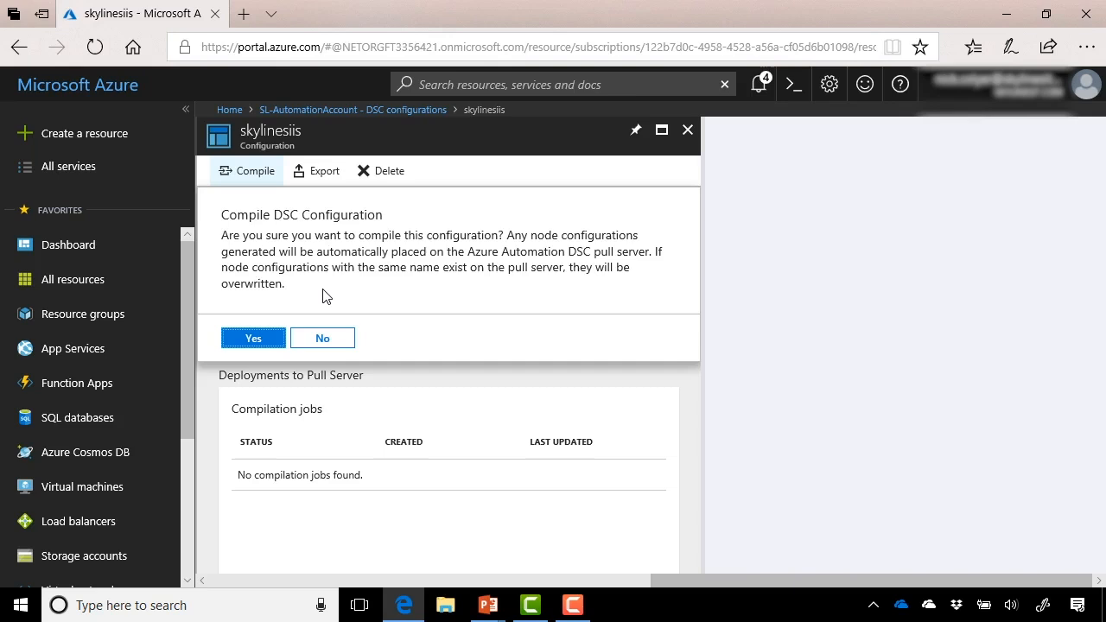
left_click(265, 340)
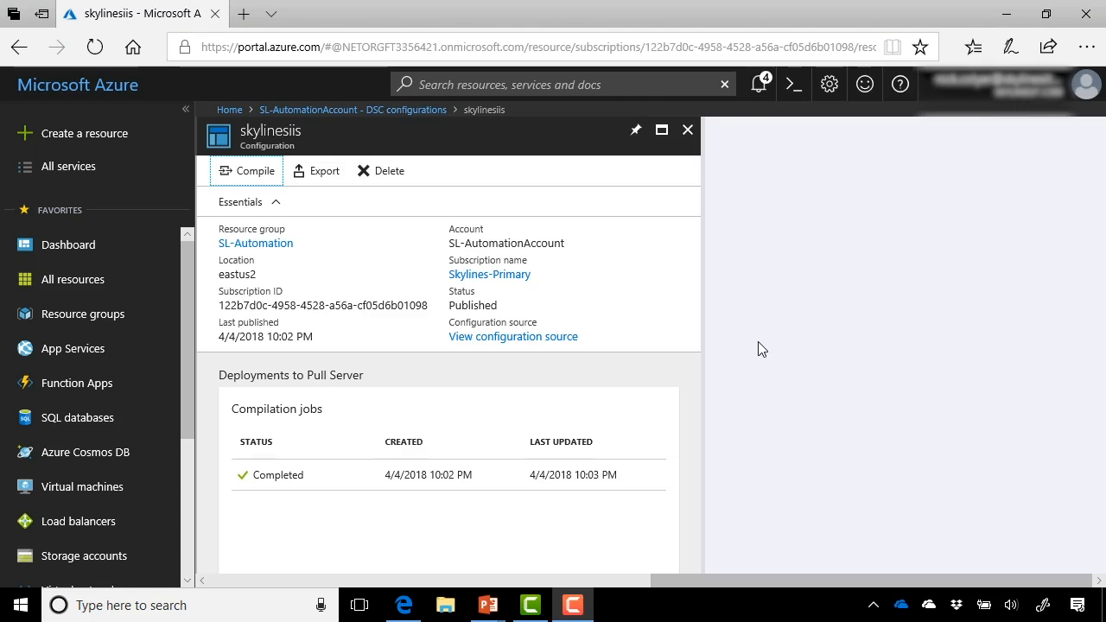
left_click(690, 133)
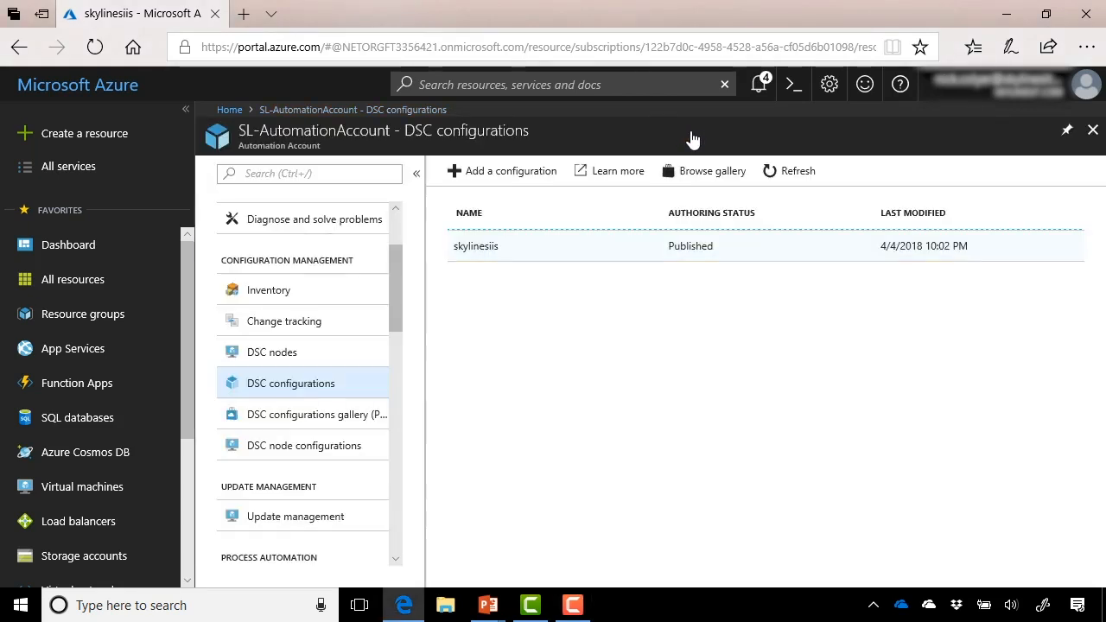
Check the DSC node configurations and view WINDOWSVM01's state among the Azure VMs that can be added as DSC nodes
left_click(353, 446)
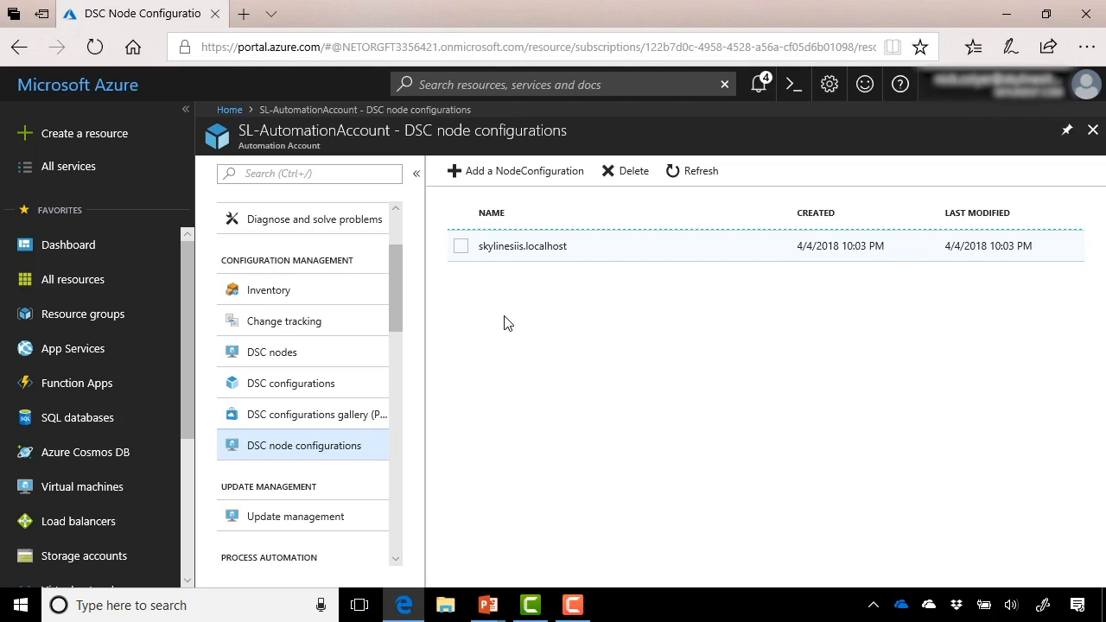
left_click(354, 353)
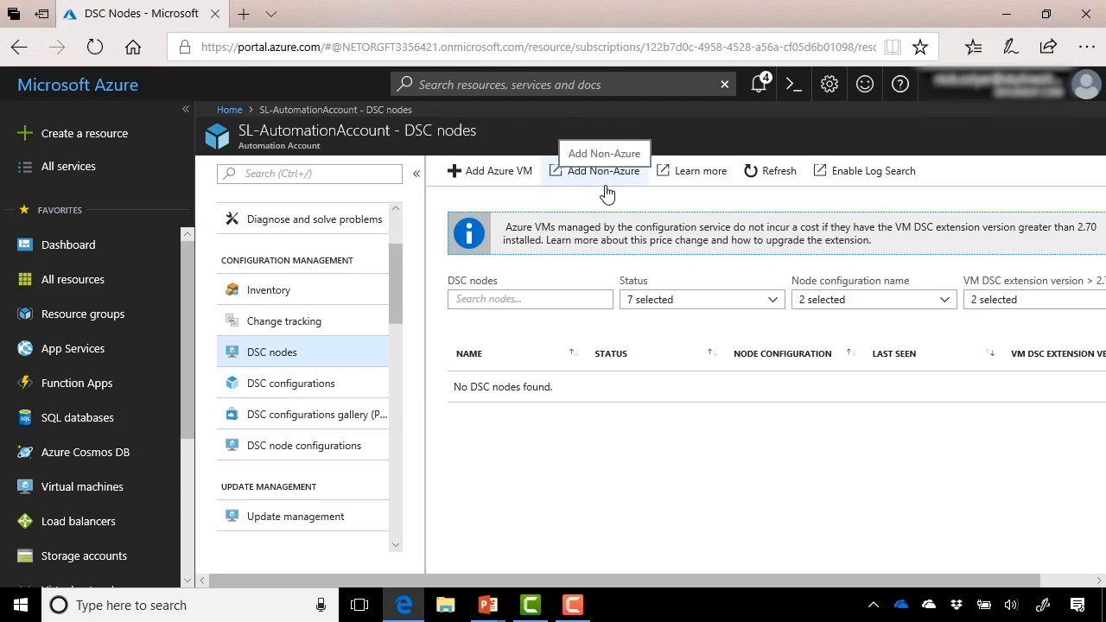
left_click(499, 171)
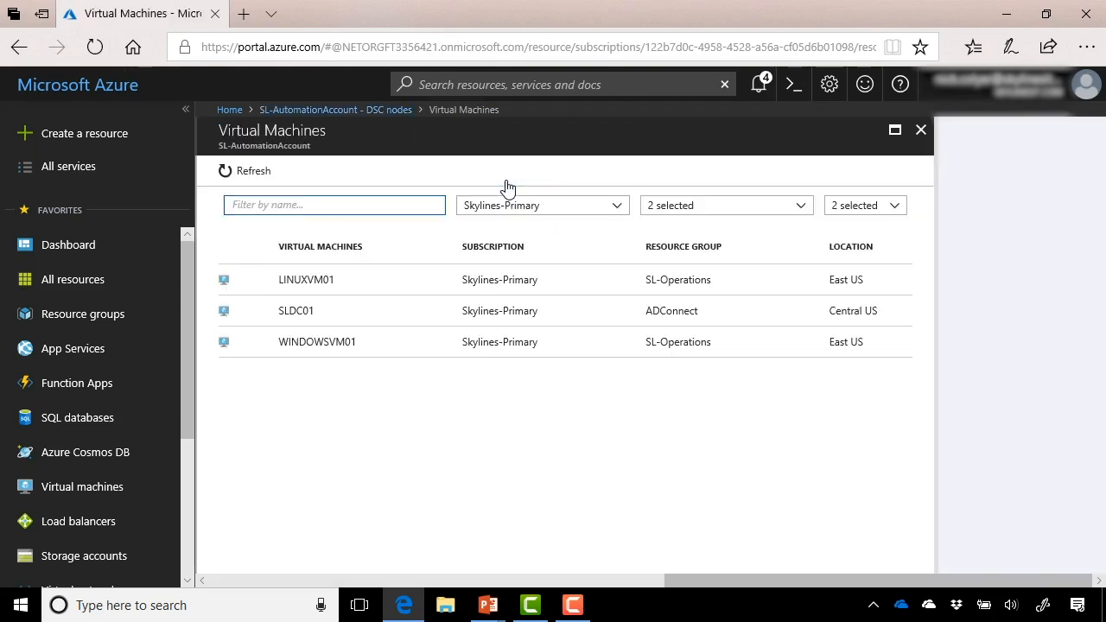
left_click(353, 350)
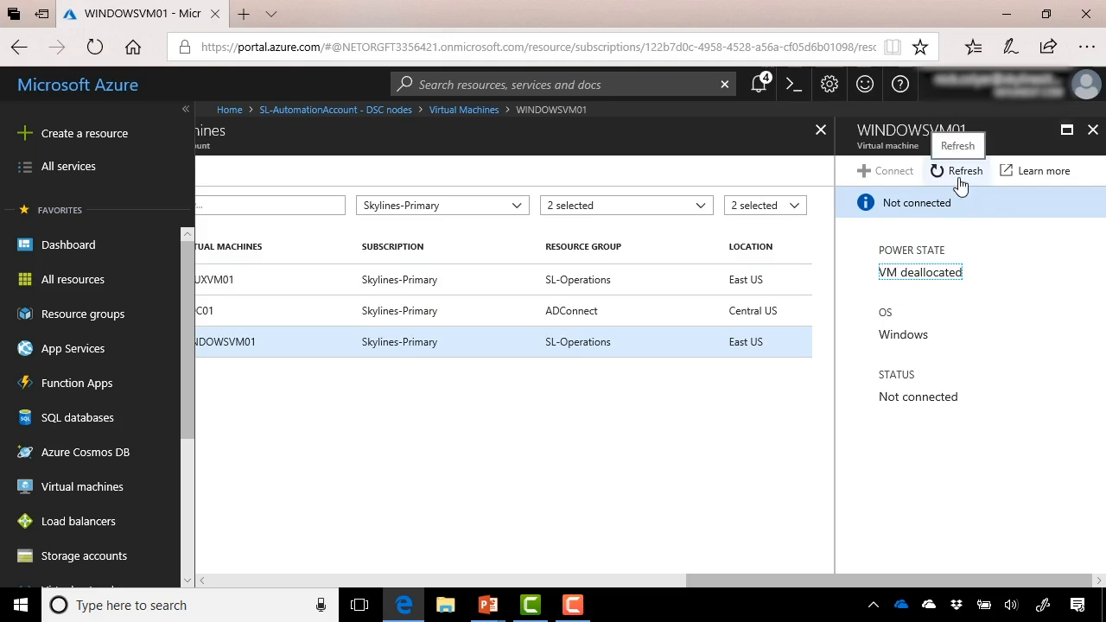
Start the WINDOWSVM01 virtual machine and check the notifications for its startup
left_click(125, 484)
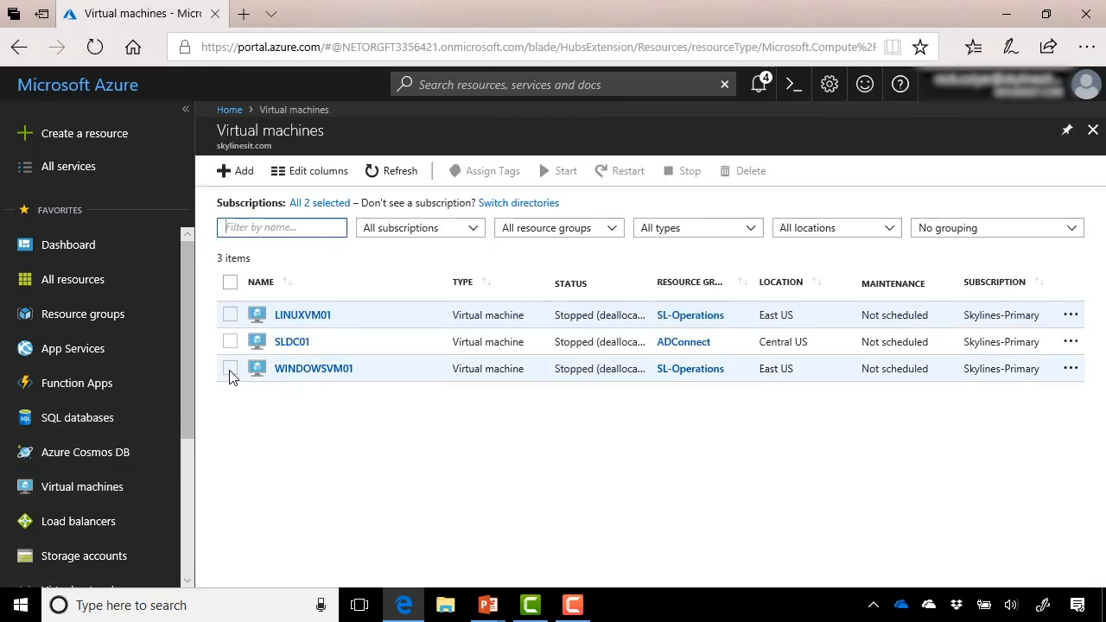
left_click(277, 372)
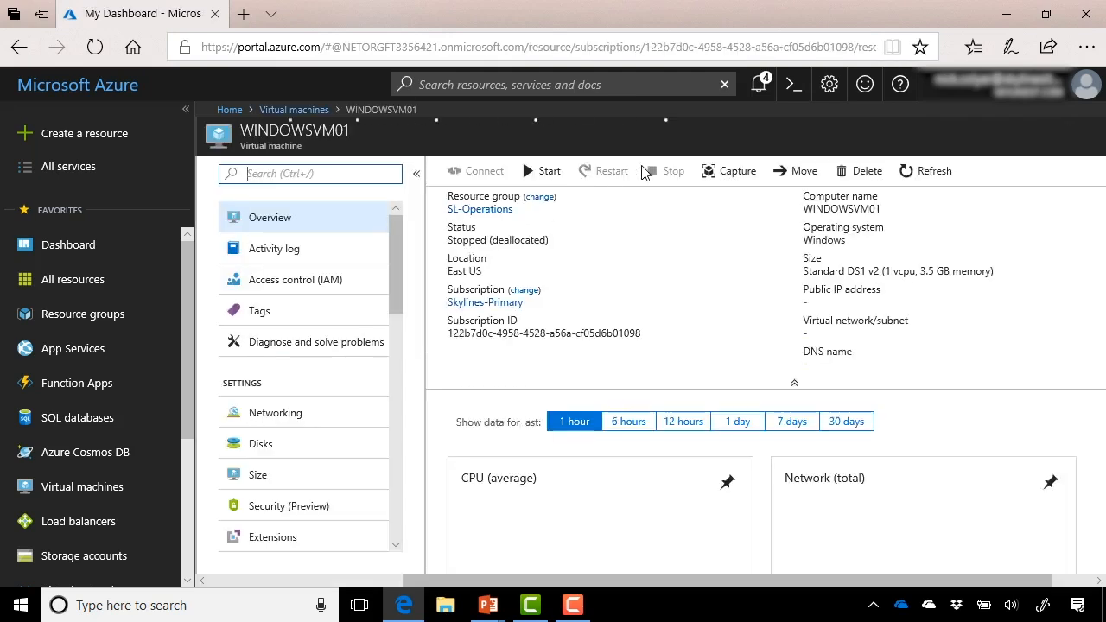
left_click(534, 172)
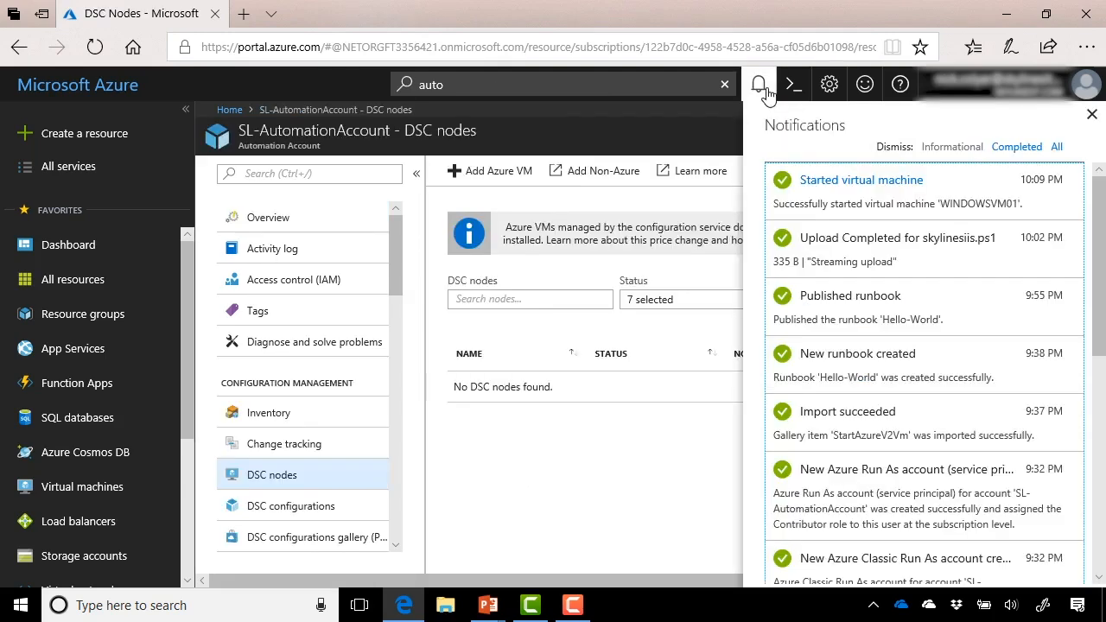
left_click(760, 86)
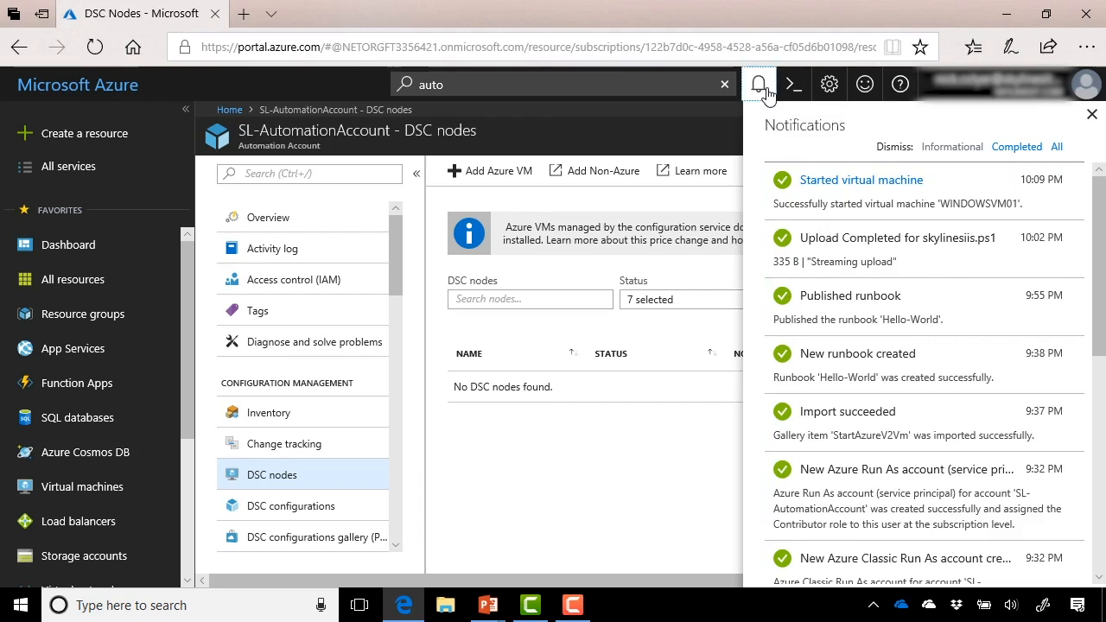
Choose WINDOWSVM01 as the Azure VM to add to the DSC nodes and open its connection registration
left_click(513, 176)
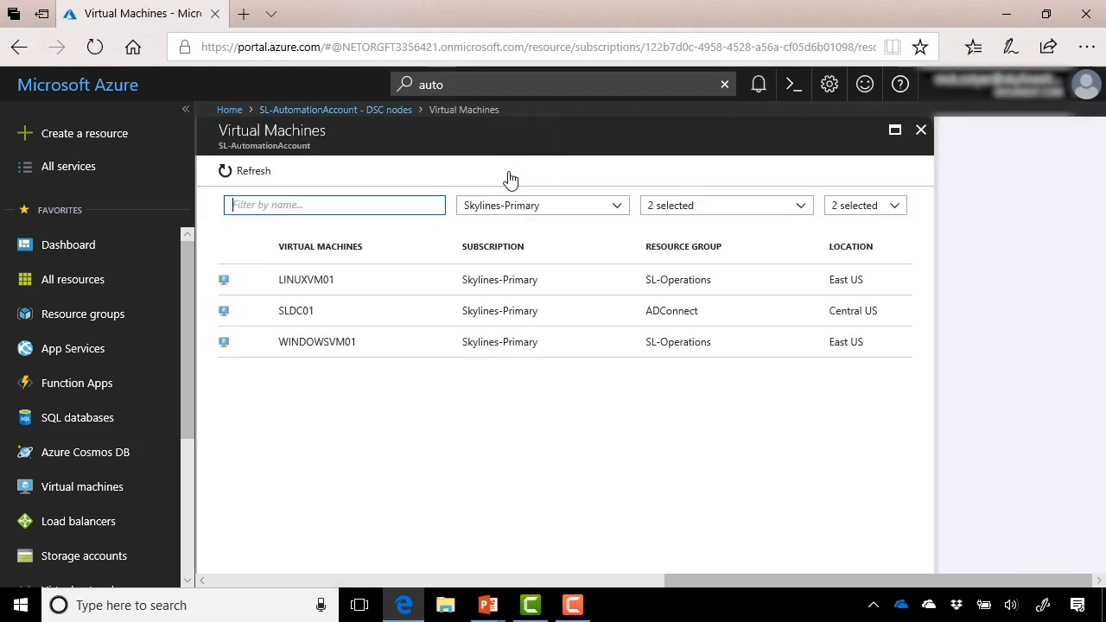
left_click(335, 343)
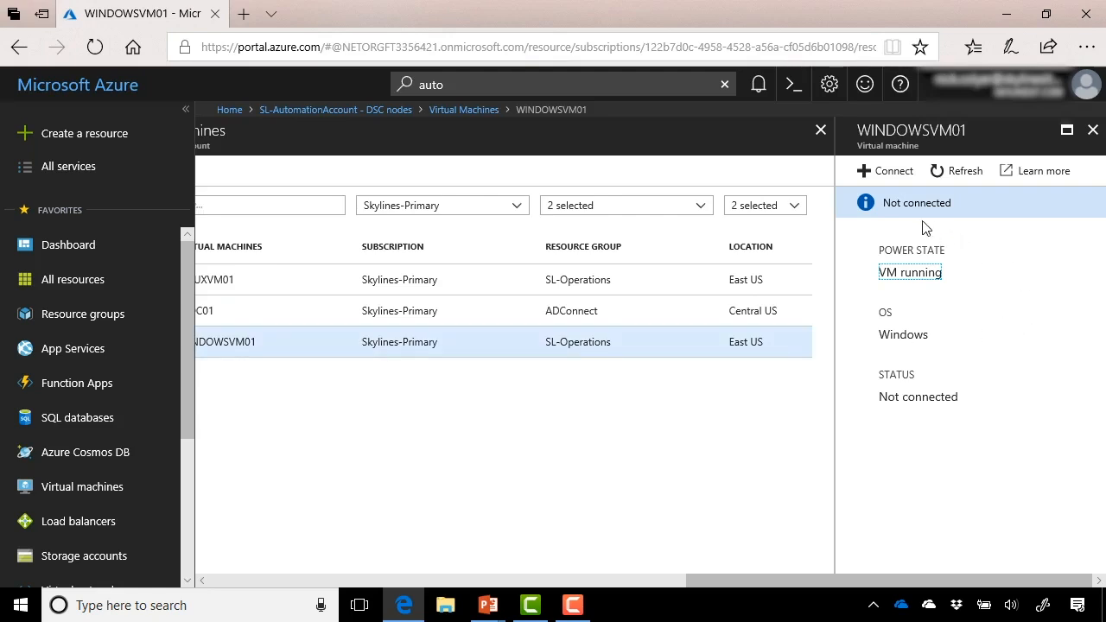
left_click(892, 171)
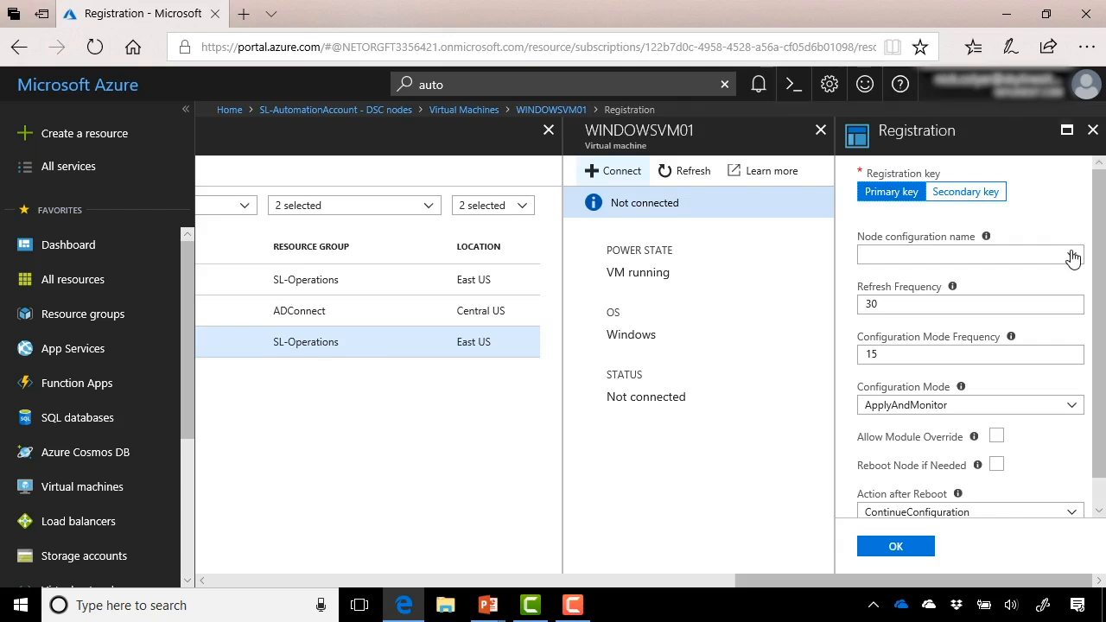
Register WINDOWSVM01 with the node configuration skylinesiis.localhost and the configuration mode ApplyAndMonitor
left_click(1072, 258)
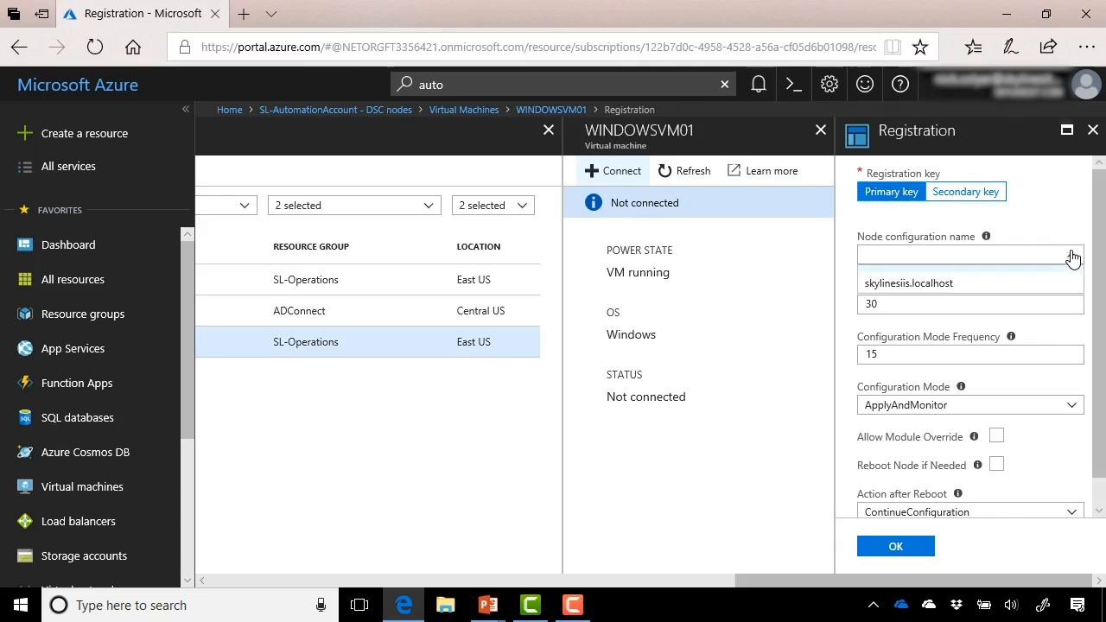
left_click(996, 286)
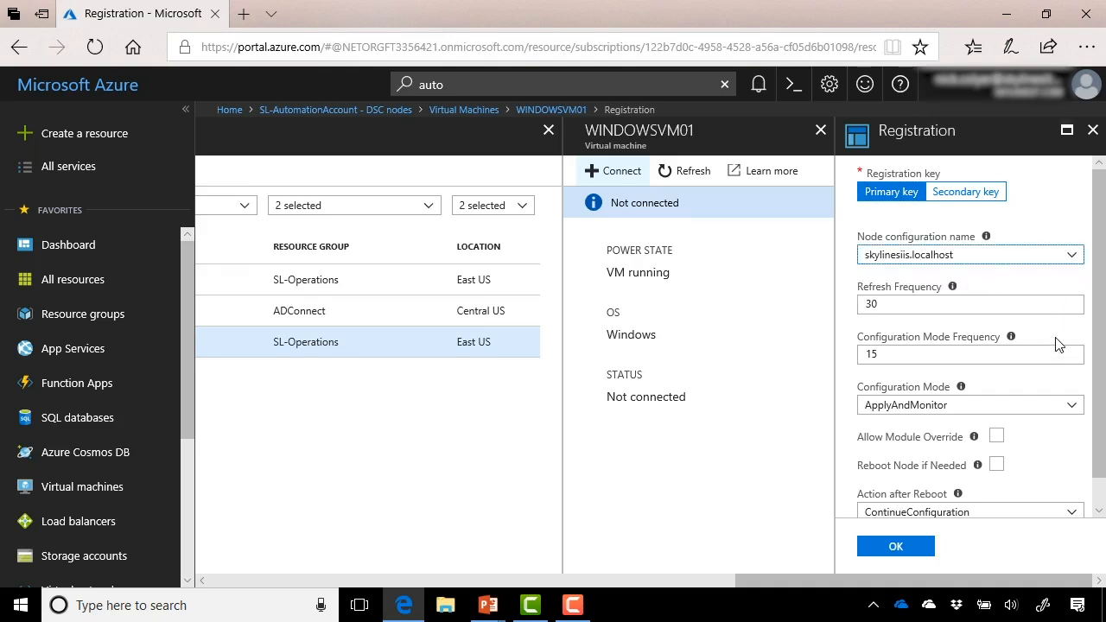
scroll(1059, 339, "down", 1)
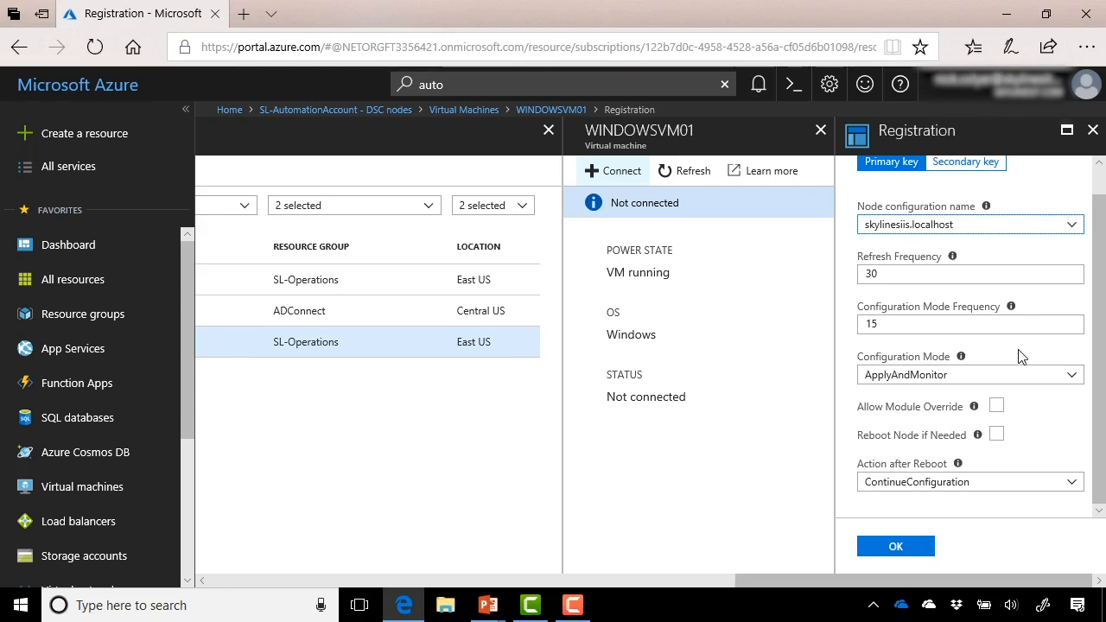
left_click(1072, 375)
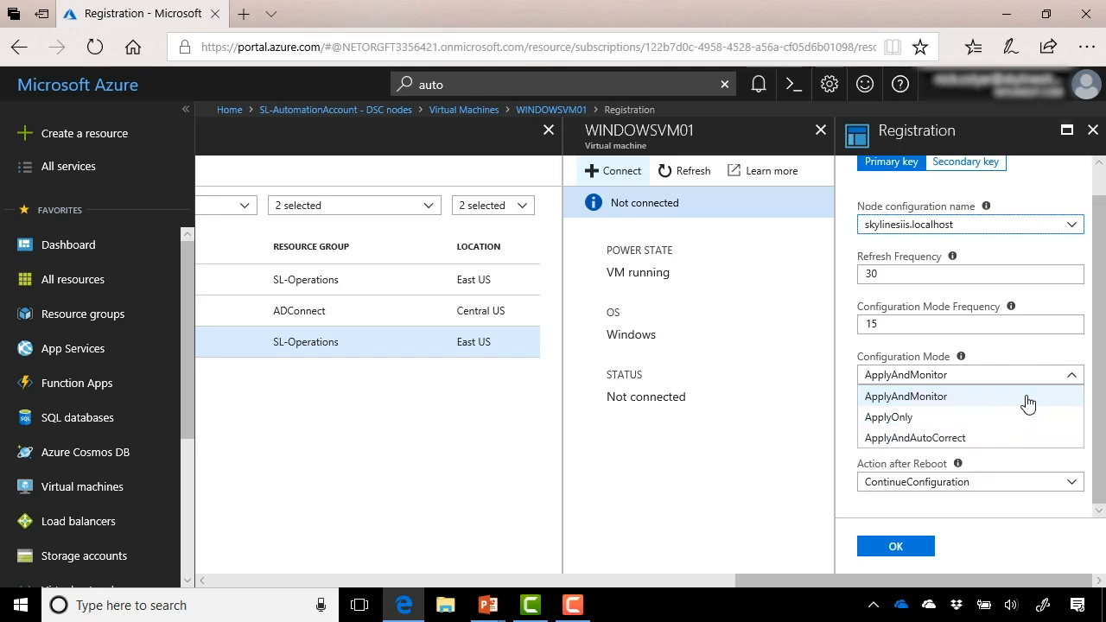
left_click(1027, 400)
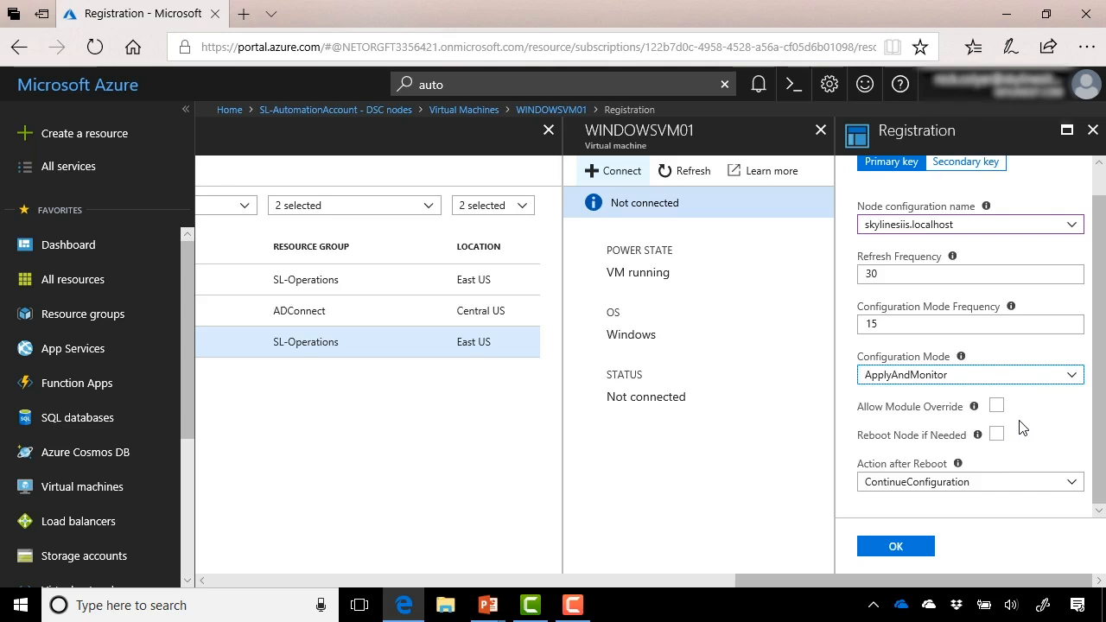
mouse_move(975, 409)
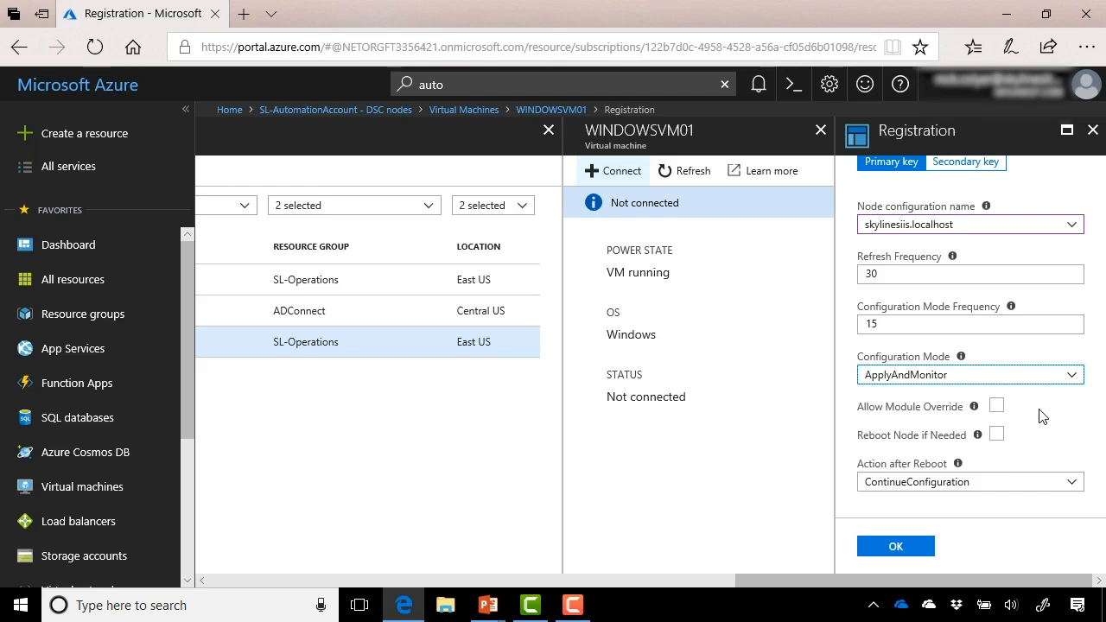
scroll(1041, 416, "up", 1)
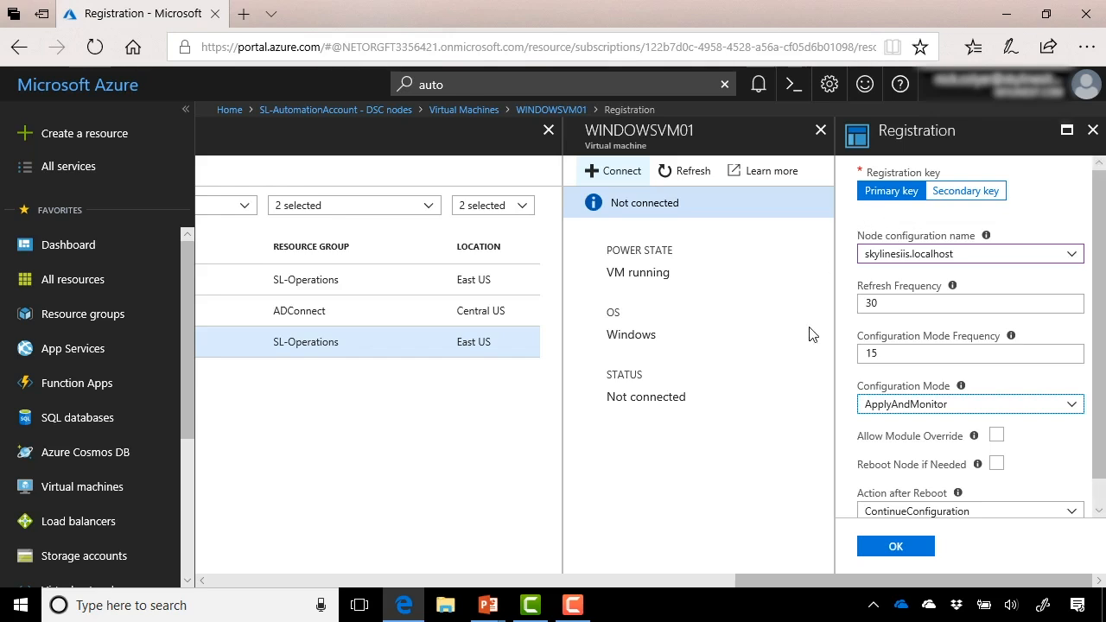
left_click(895, 546)
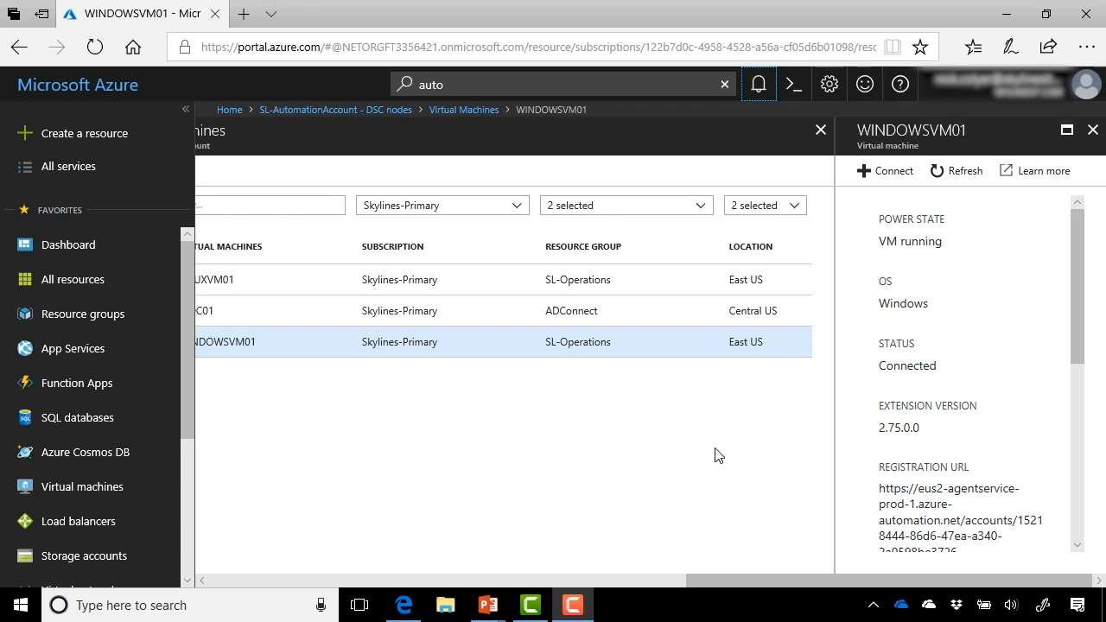
Return to the automation account's DSC nodes and examine WINDOWSVM01's compliance status and reports
left_click(389, 118)
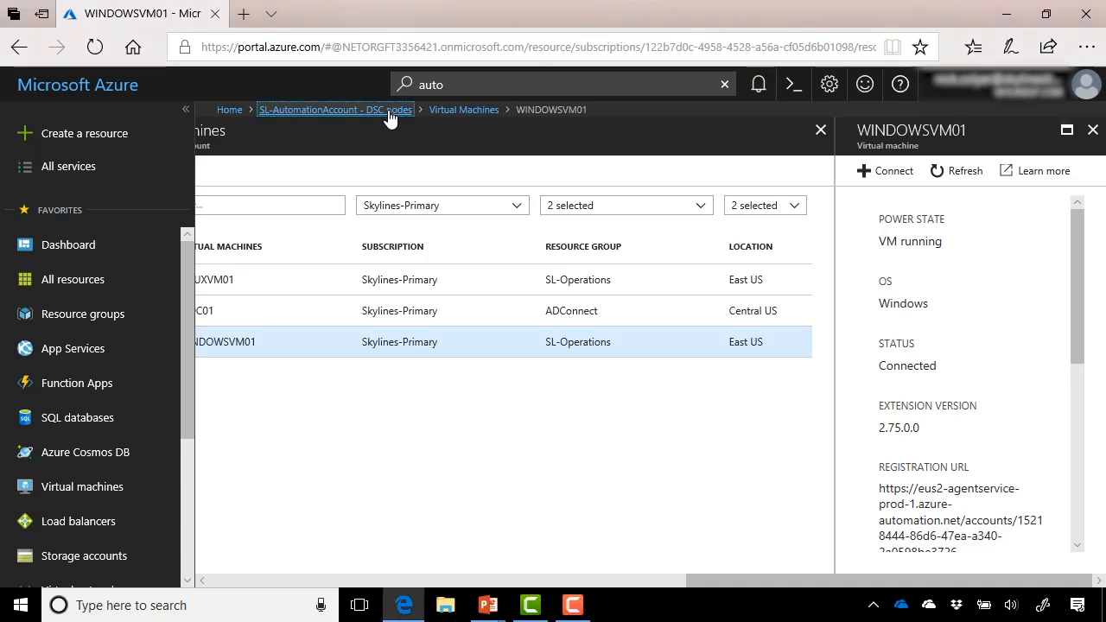
scroll(362, 407, "down", 1)
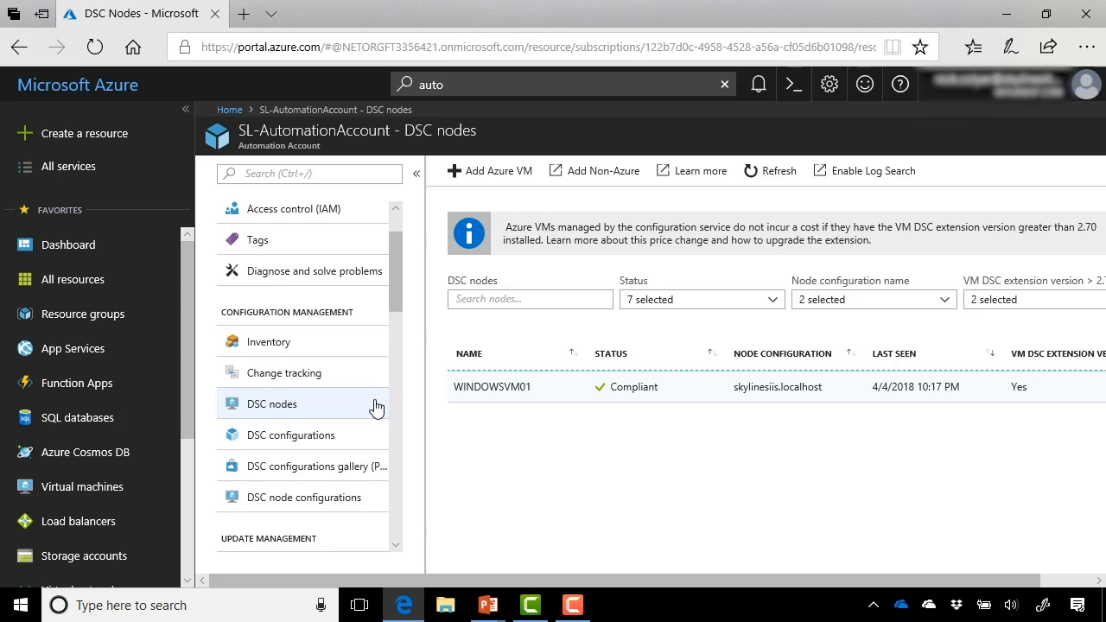
left_click(647, 399)
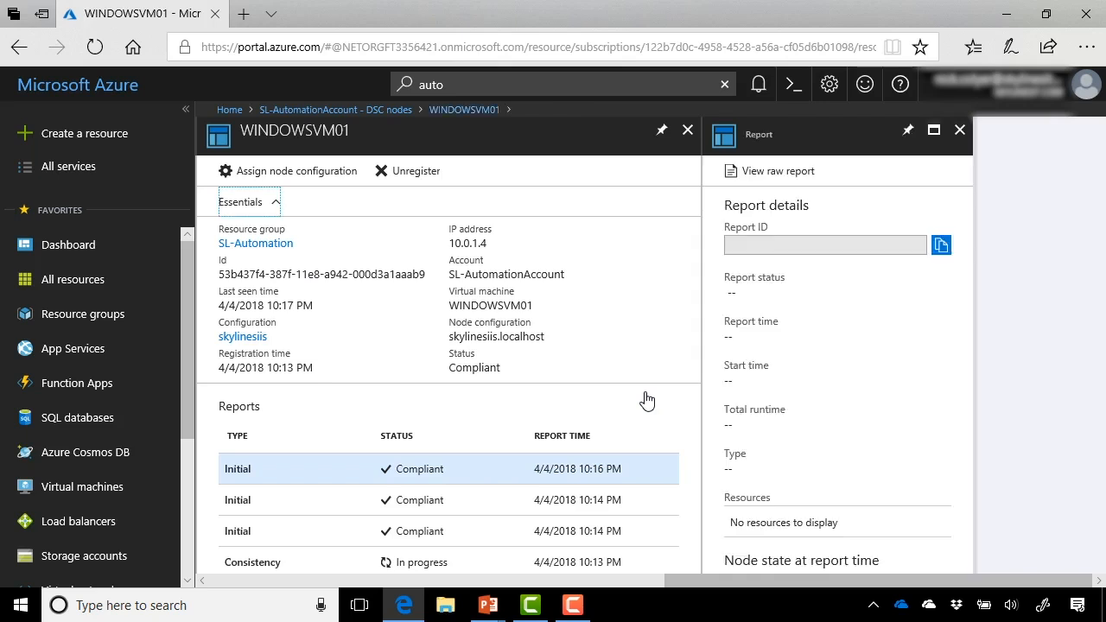
scroll(647, 399, "down", 1)
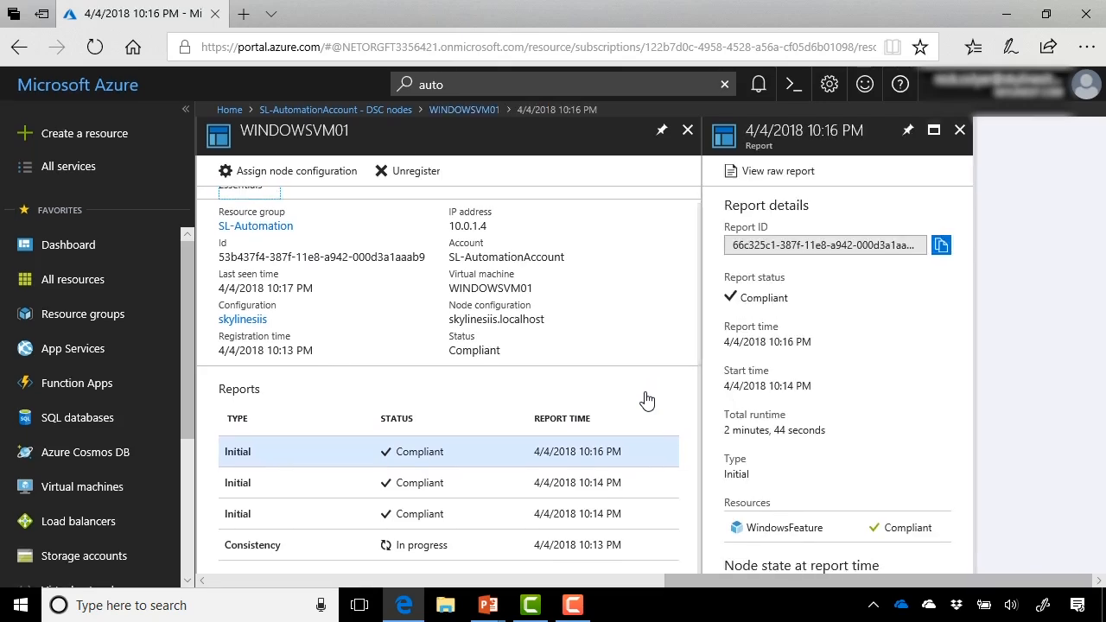